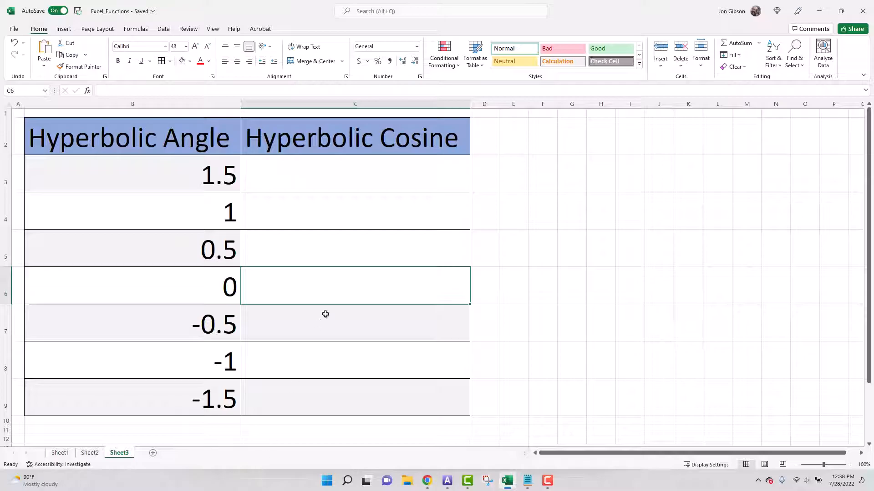
# Insert the COSH function into C3, finding it by searching the function library for hyperbolic cosine
pyautogui.click(343, 170)
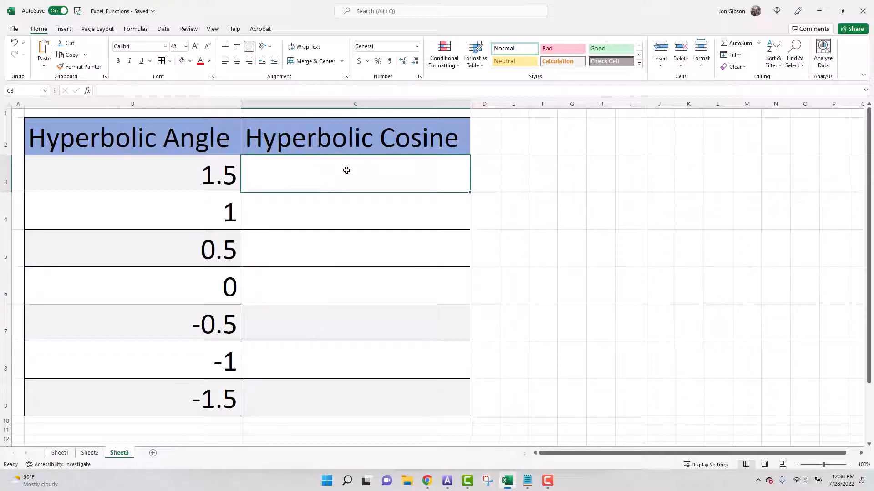
pyautogui.click(87, 90)
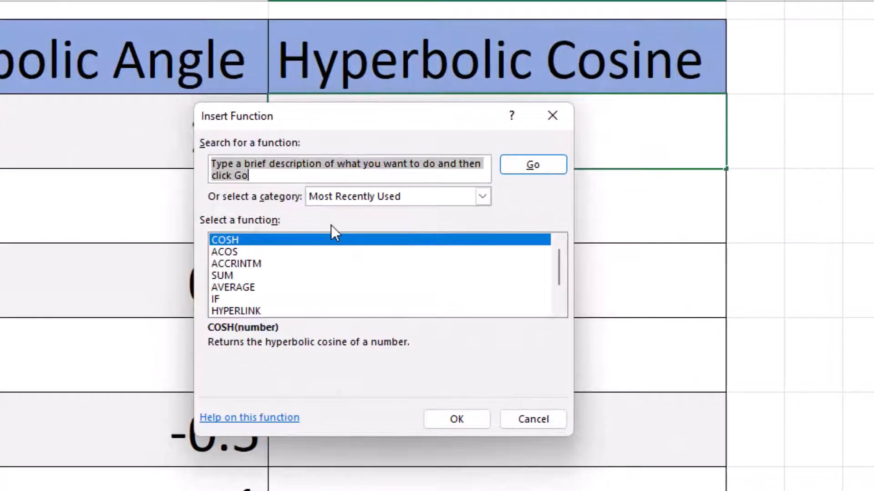
pyautogui.write('h')
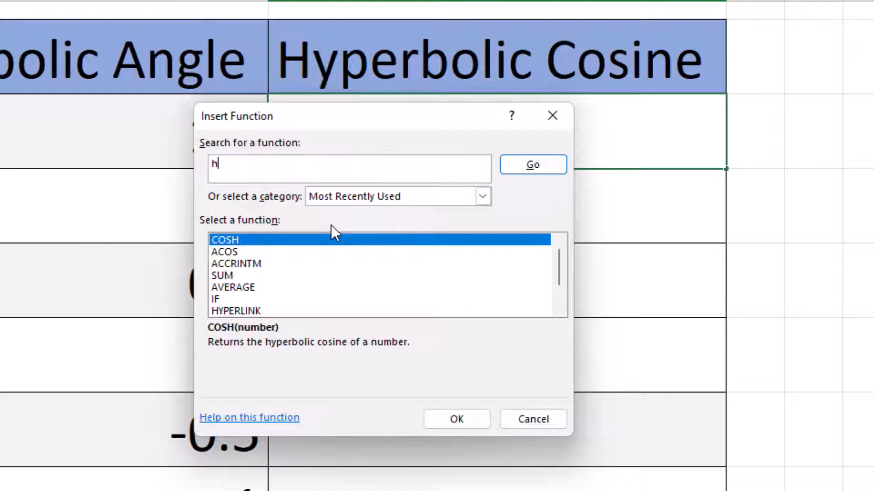
pyautogui.write('yperbolic cosine')
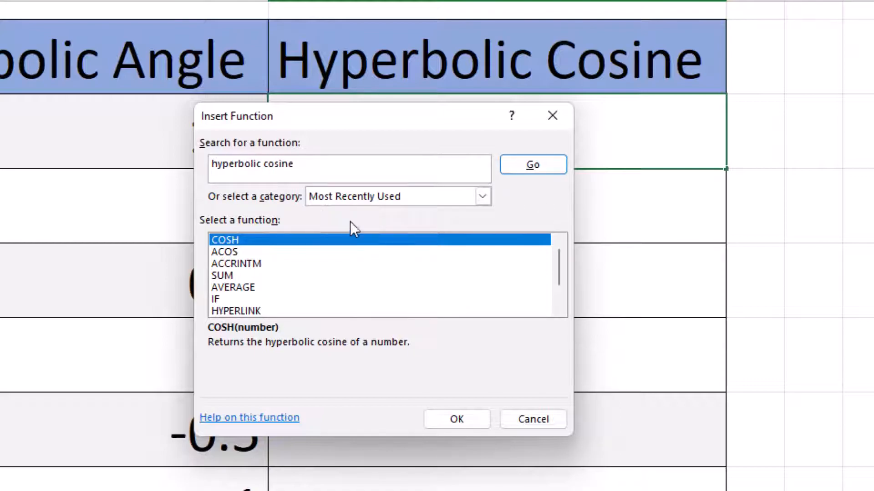
pyautogui.click(539, 165)
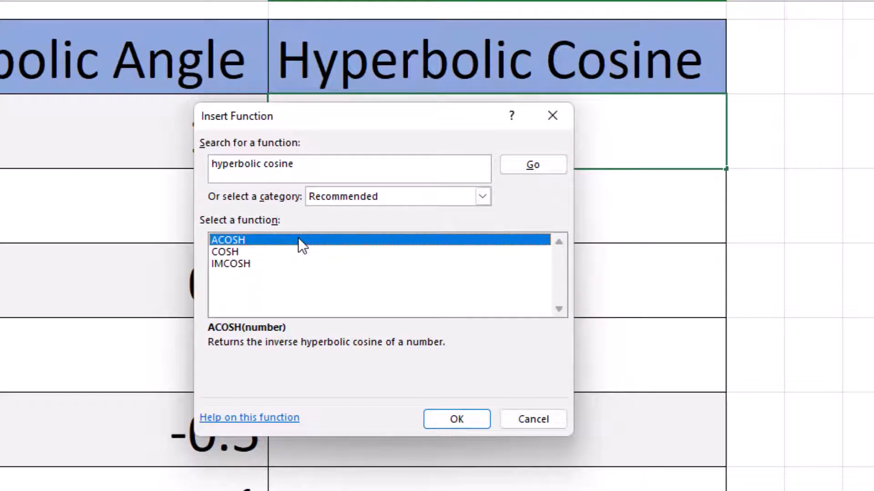
pyautogui.click(286, 252)
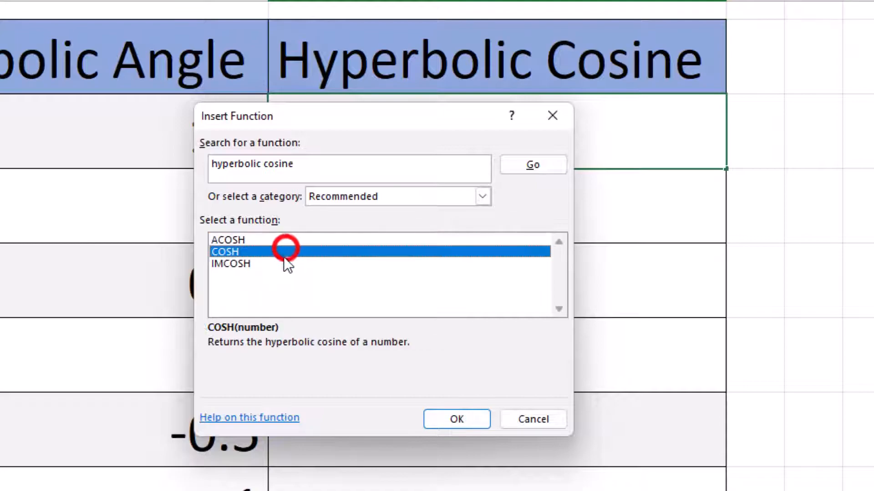
pyautogui.click(282, 264)
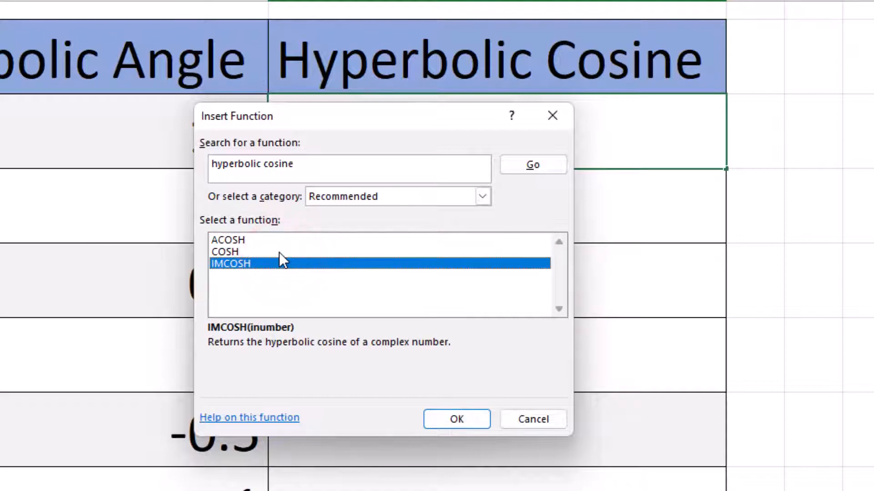
pyautogui.click(279, 252)
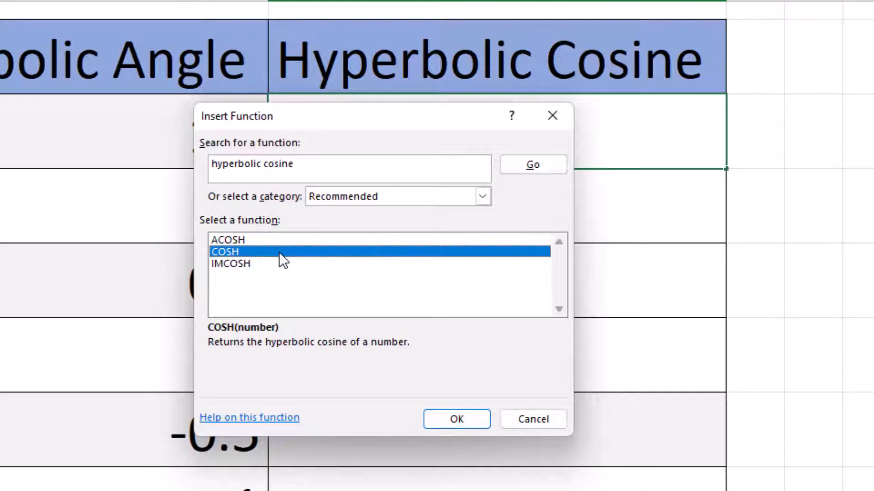
pyautogui.click(473, 425)
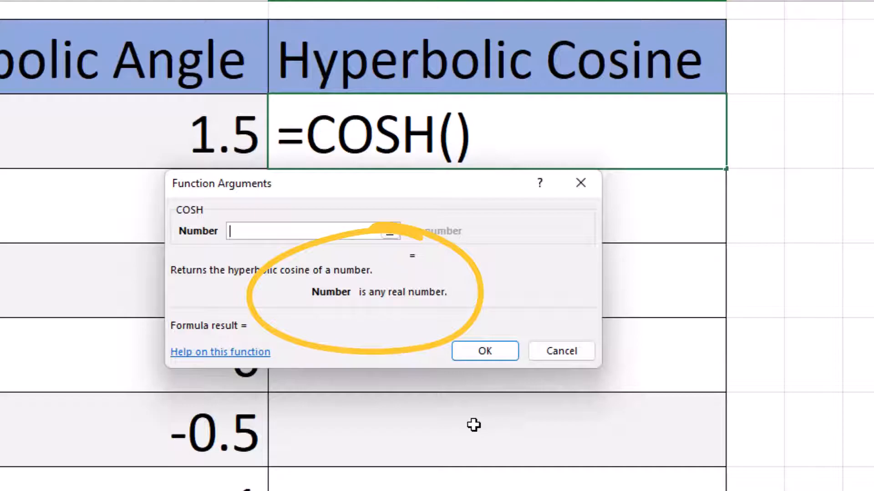
# Set the COSH Number argument to cell B3 and confirm the function
pyautogui.click(261, 228)
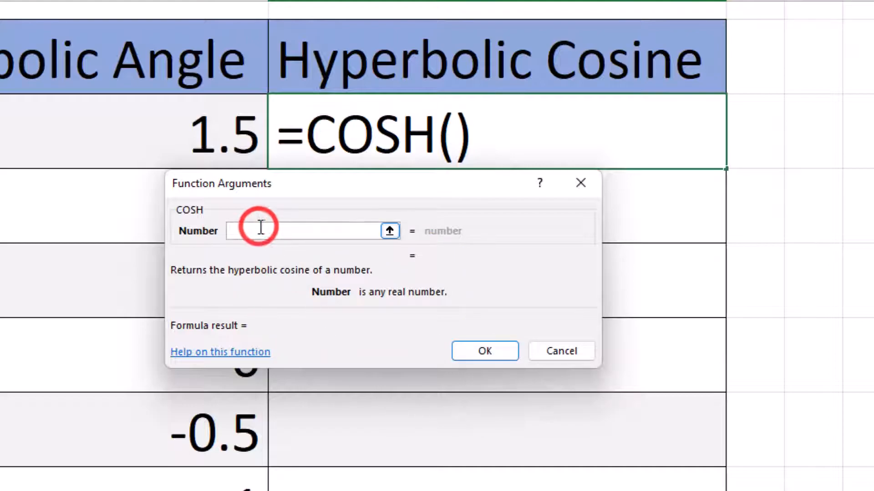
pyautogui.click(152, 133)
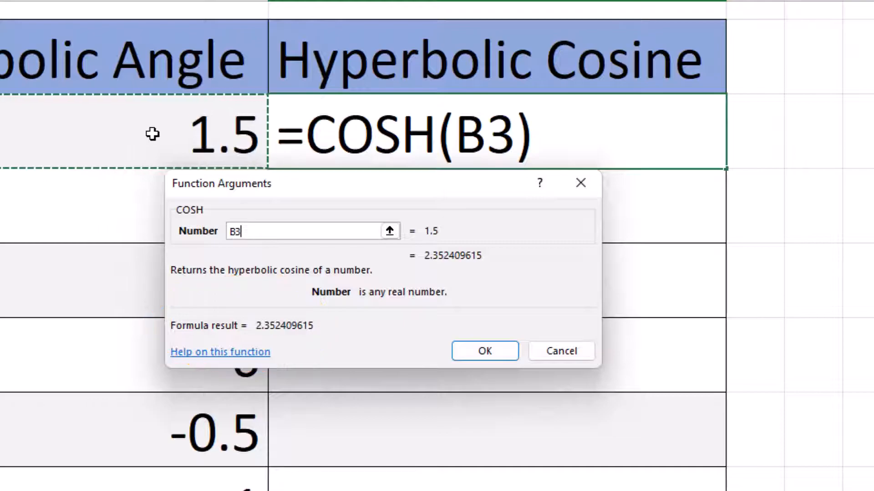
pyautogui.click(474, 349)
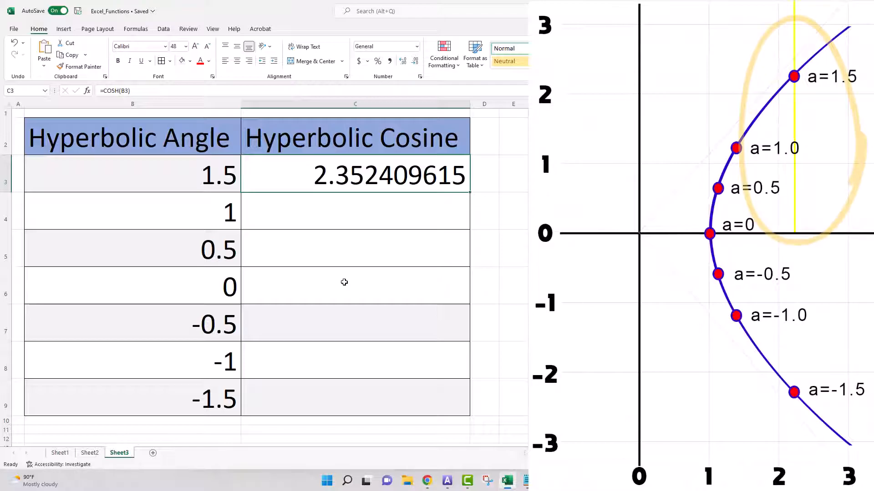
# Examine the formula behind the result in C3
pyautogui.click(358, 179)
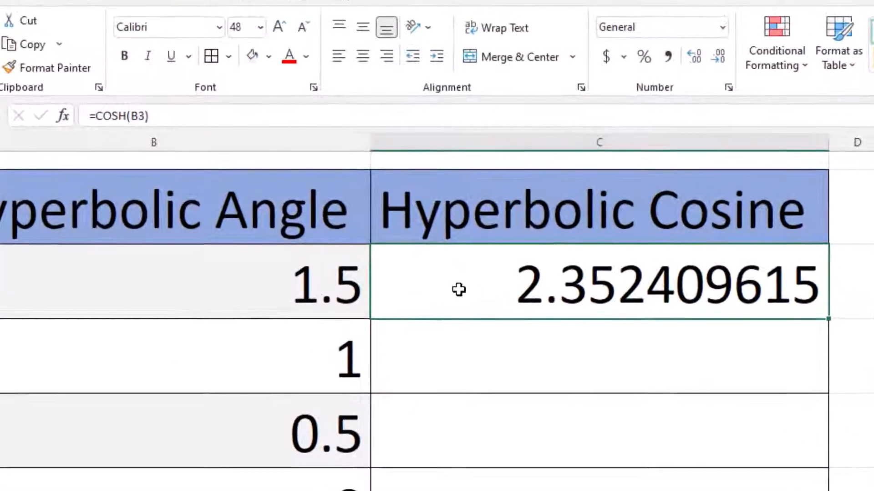
pyautogui.click(181, 116)
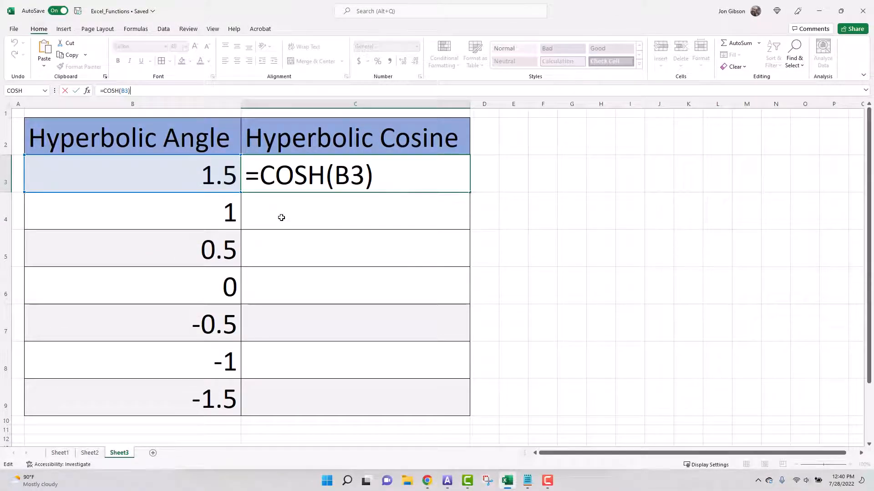
pyautogui.press('Return')
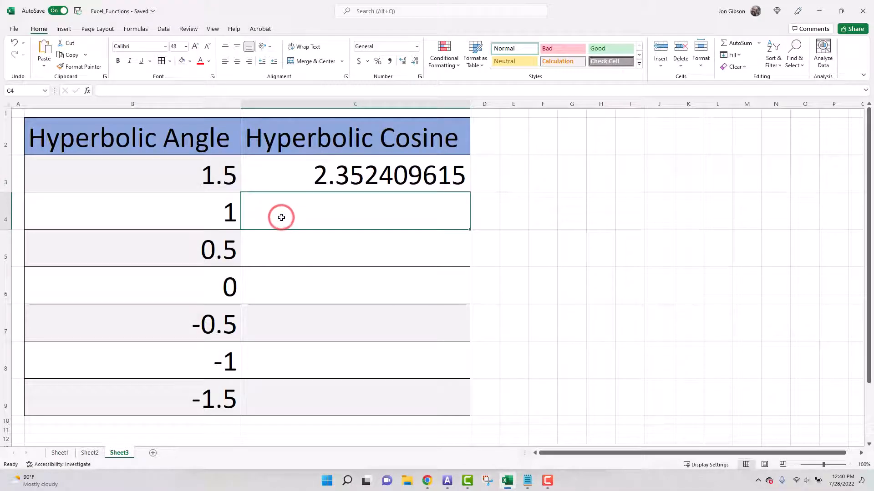
# Insert COSH into C4 from the recently used functions, using B4 as its Number argument
pyautogui.click(87, 90)
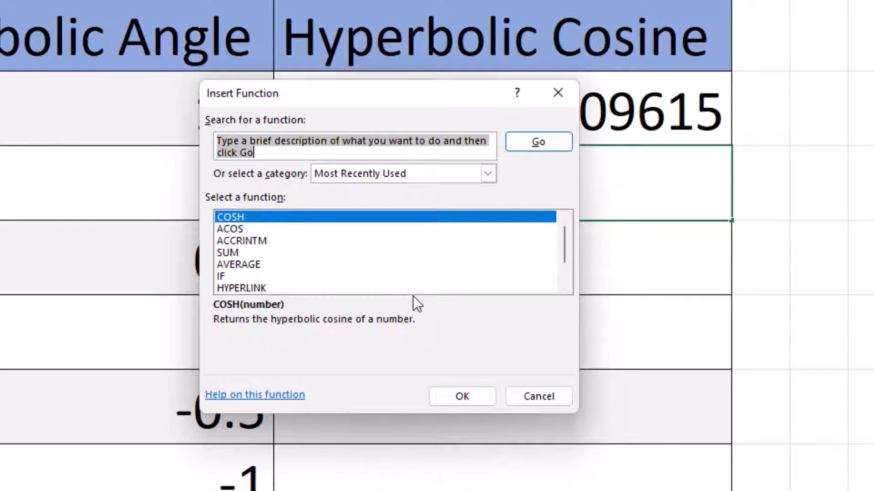
pyautogui.click(411, 218)
pyautogui.click(485, 394)
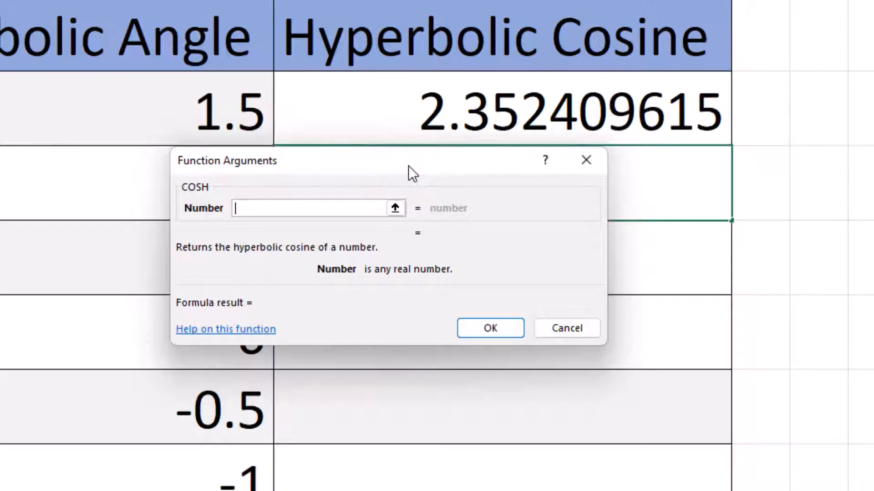
pyautogui.click(107, 175)
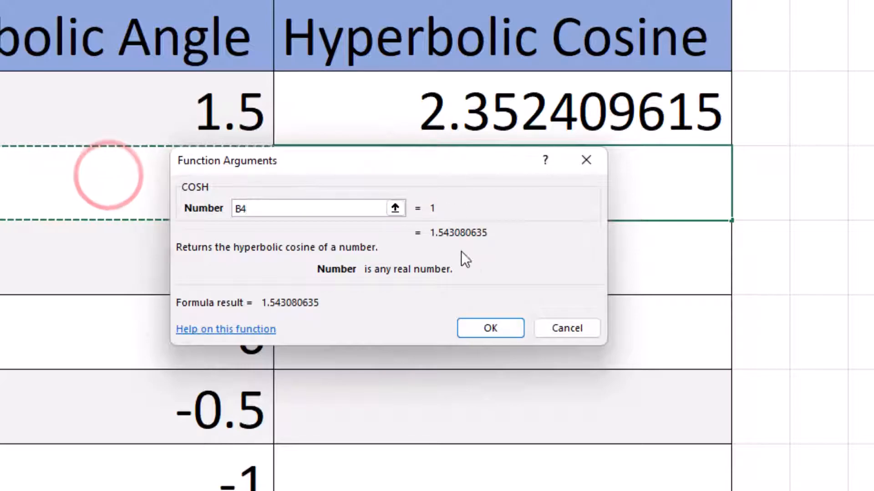
pyautogui.click(506, 327)
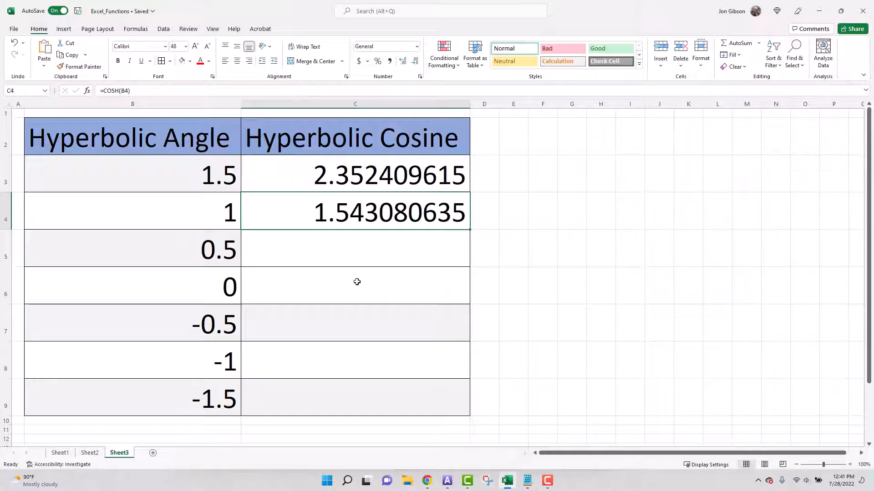
# Enter the formula =cosh(b5) directly into C5
pyautogui.click(347, 253)
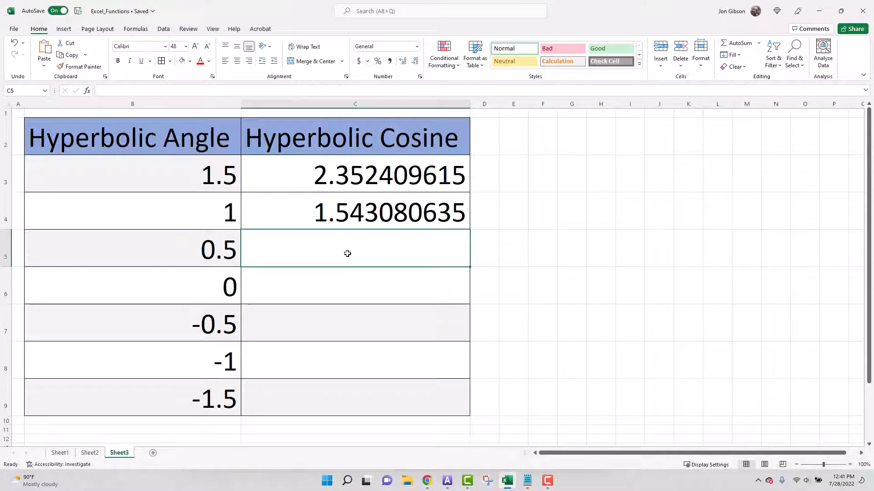
pyautogui.write('=')
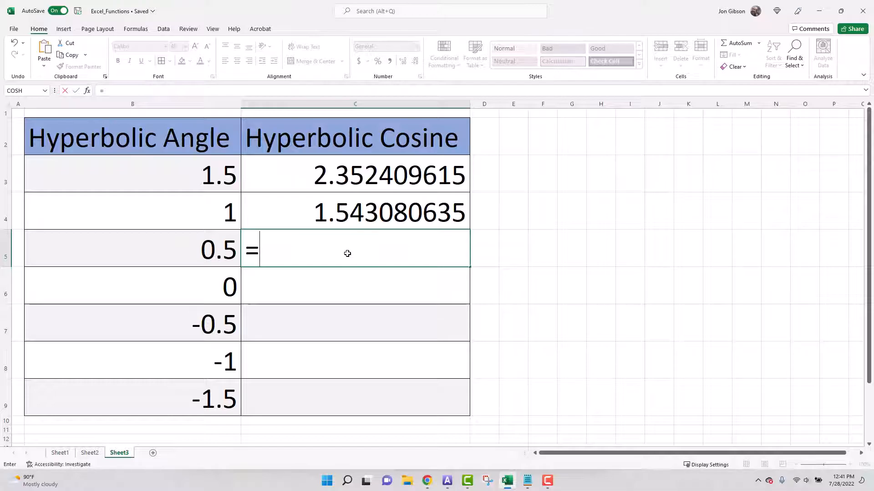
pyautogui.write('cosh(')
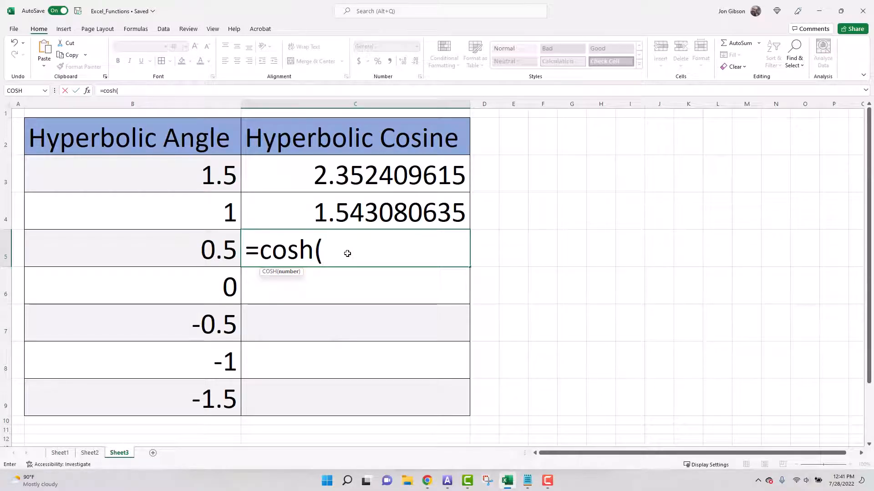
pyautogui.click(155, 256)
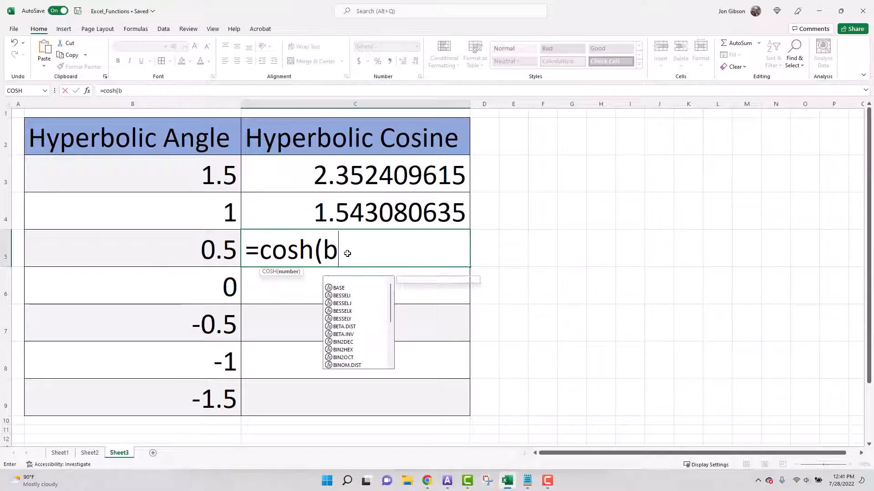
pyautogui.write('b5')
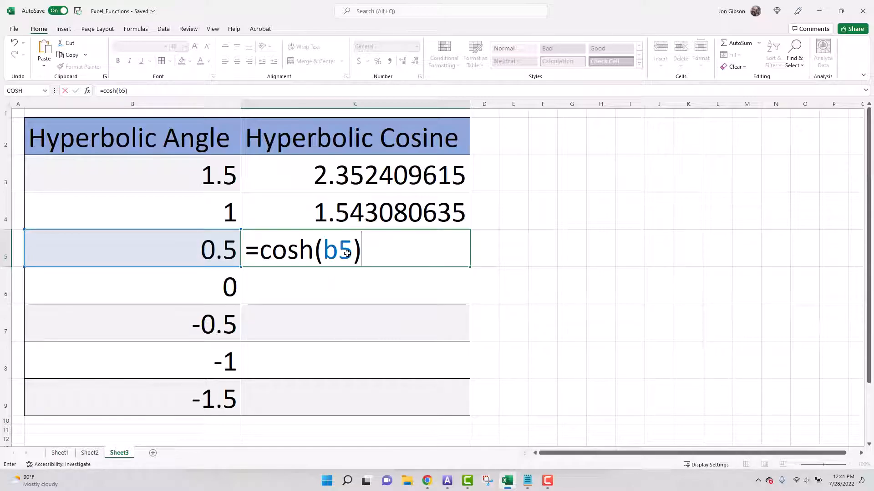
pyautogui.press('Return')
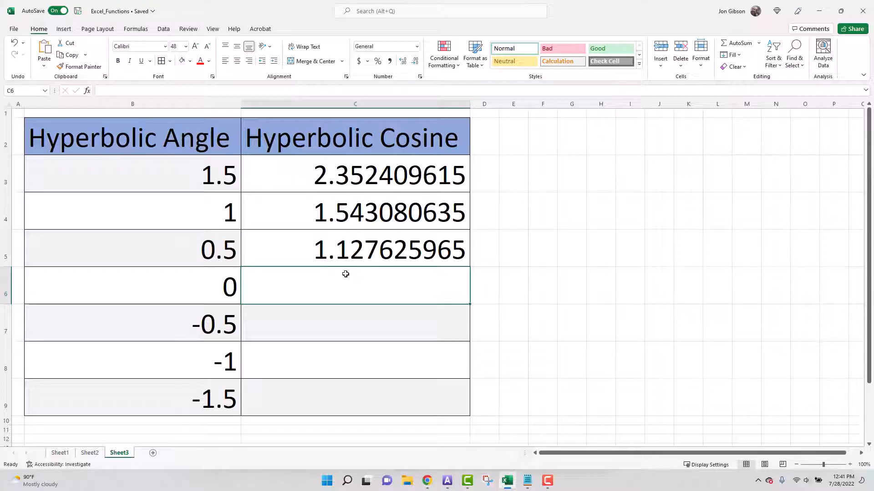
pyautogui.click(278, 250)
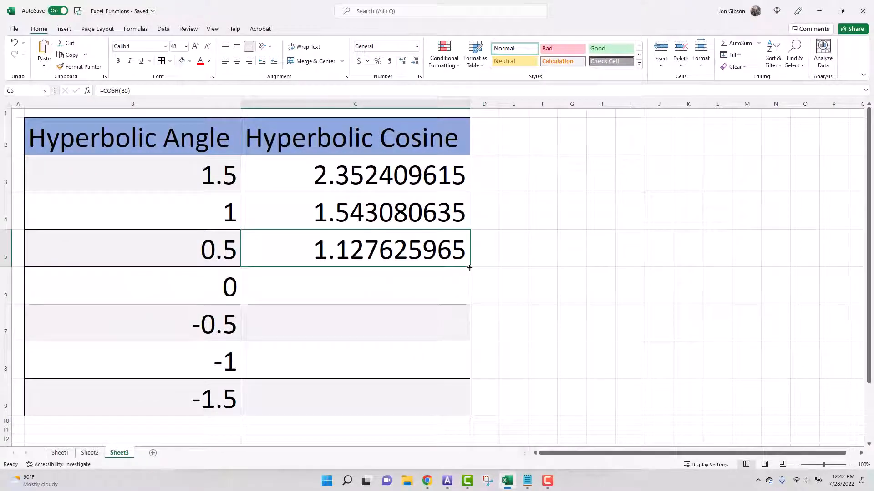
pyautogui.moveTo(469, 268); pyautogui.dragTo(465, 411)
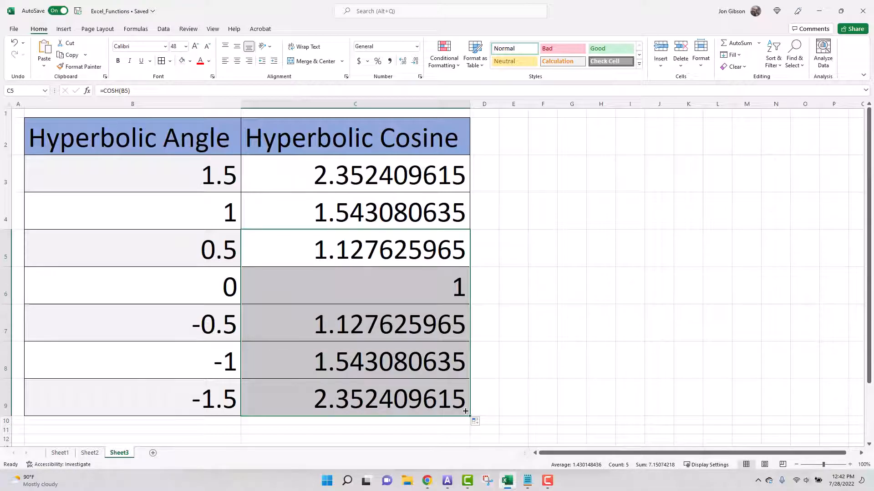
pyautogui.hotkey('ctrl', 'z')
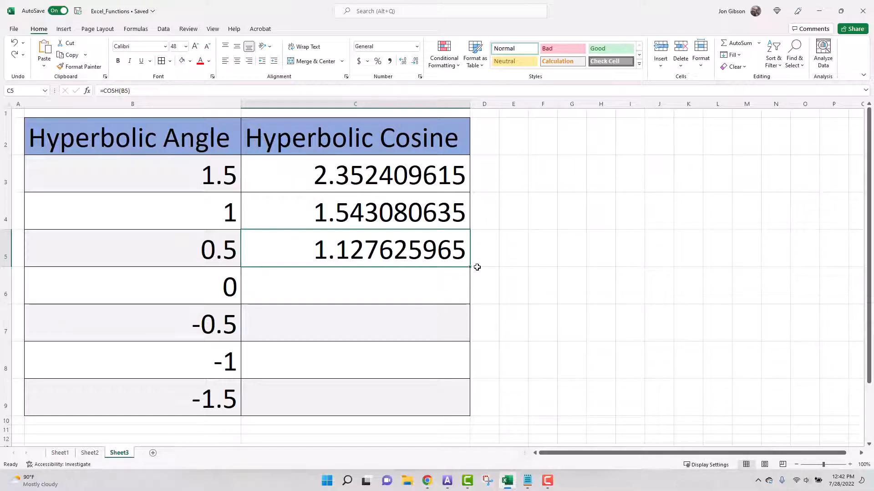
# Autofill C5's COSH formula down through C9
pyautogui.click(281, 251)
pyautogui.doubleClick(469, 266)
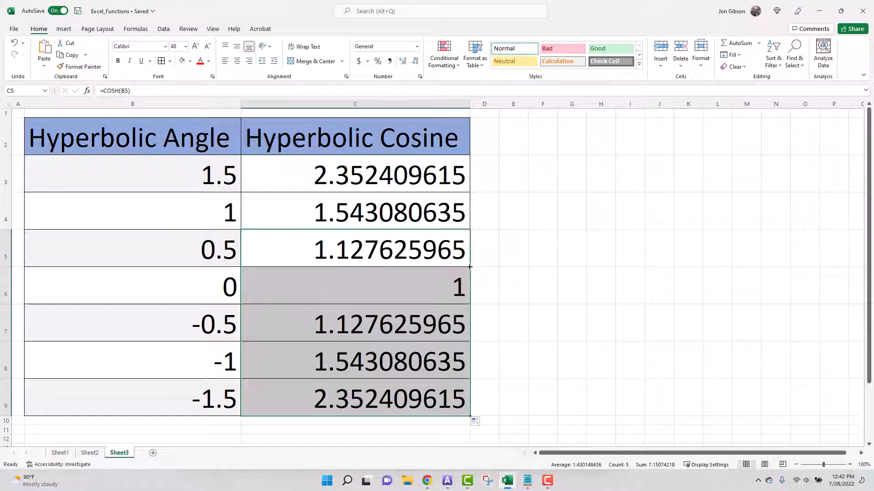